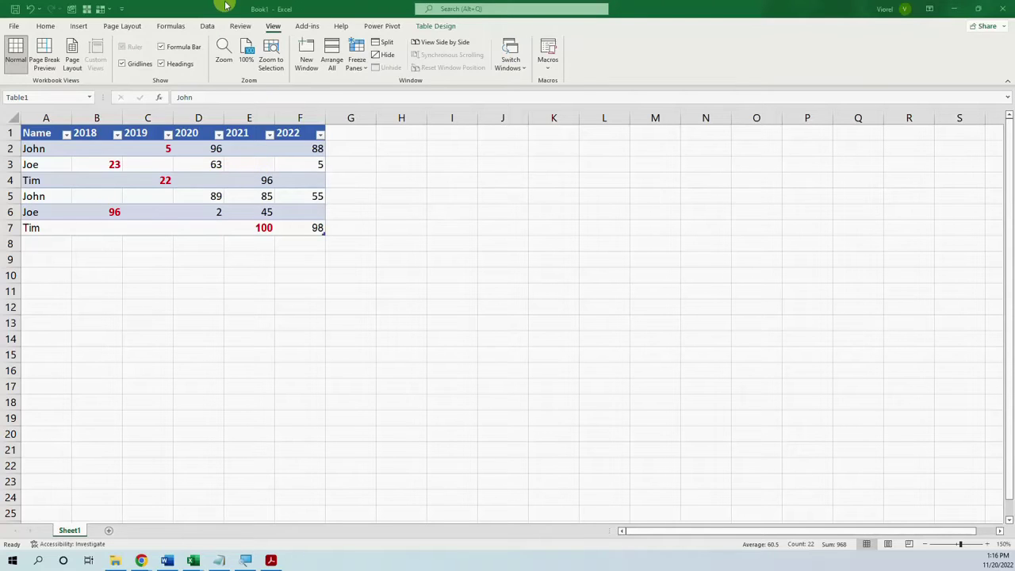
Step: Load the sales table into Power Query and draft a custom column with List.First(List.RemoveNulls(List.RemoveFirstN(Record.ToList(_),1)))
{"action": "left_click", "coordinate": [210, 28]}
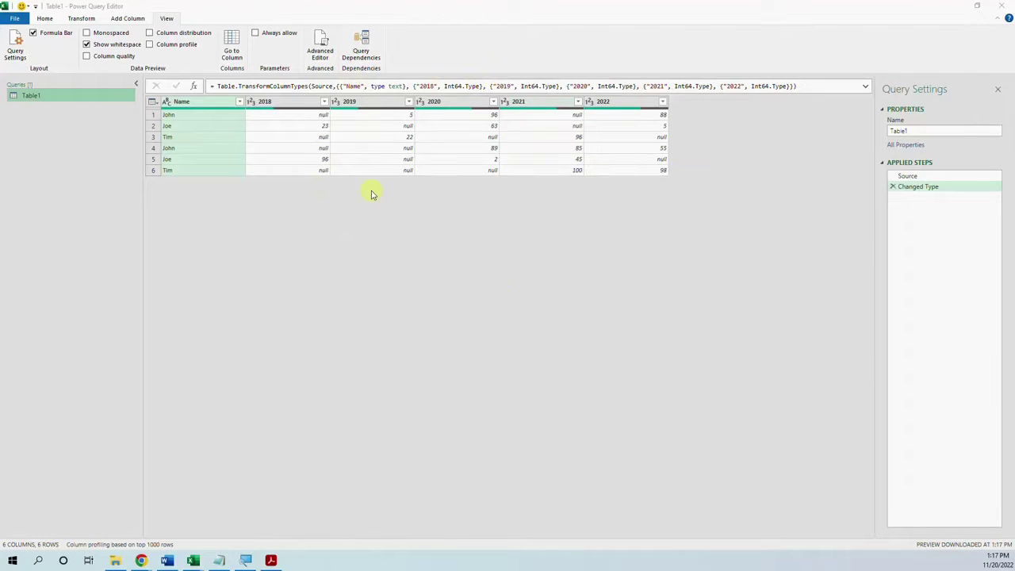
{"action": "left_click", "coordinate": [129, 18]}
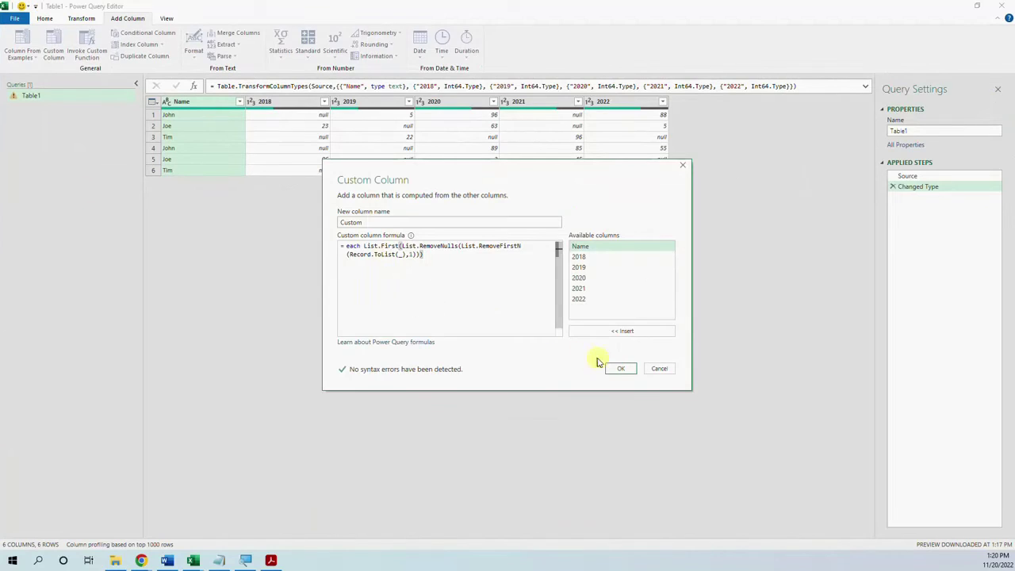
Step: Confirm the Custom column so it shows each row's first non-null yearly value
{"action": "left_click", "coordinate": [619, 369]}
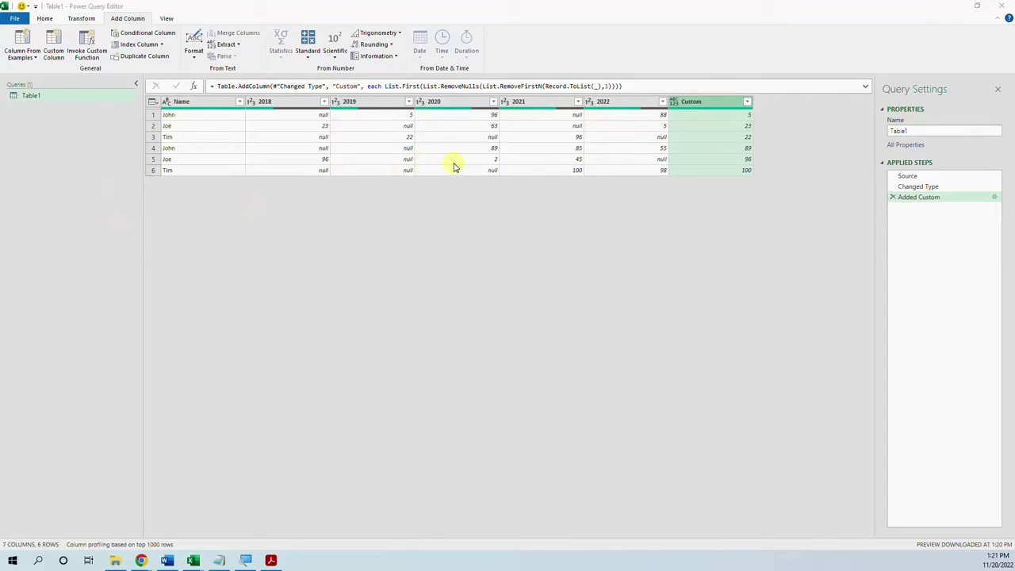
Step: Change List.First to List.Last in the Custom column formula and commit it
{"action": "left_click", "coordinate": [421, 86]}
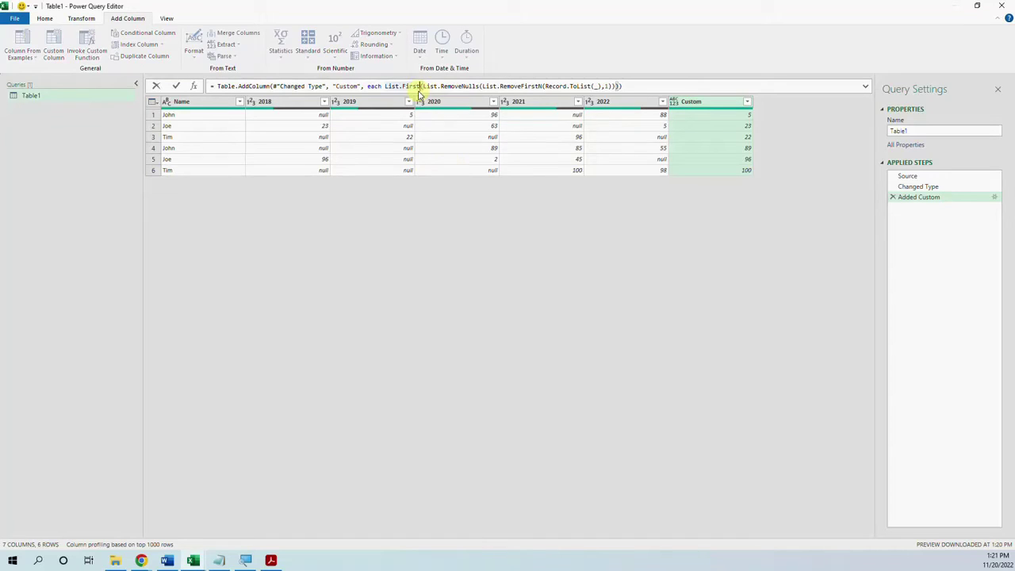
{"action": "key", "text": "BackSpace"}
{"action": "key", "text": "BackSpace"}
{"action": "key", "text": "BackSpace"}
{"action": "key", "text": "BackSpace"}
{"action": "key", "text": "BackSpace"}
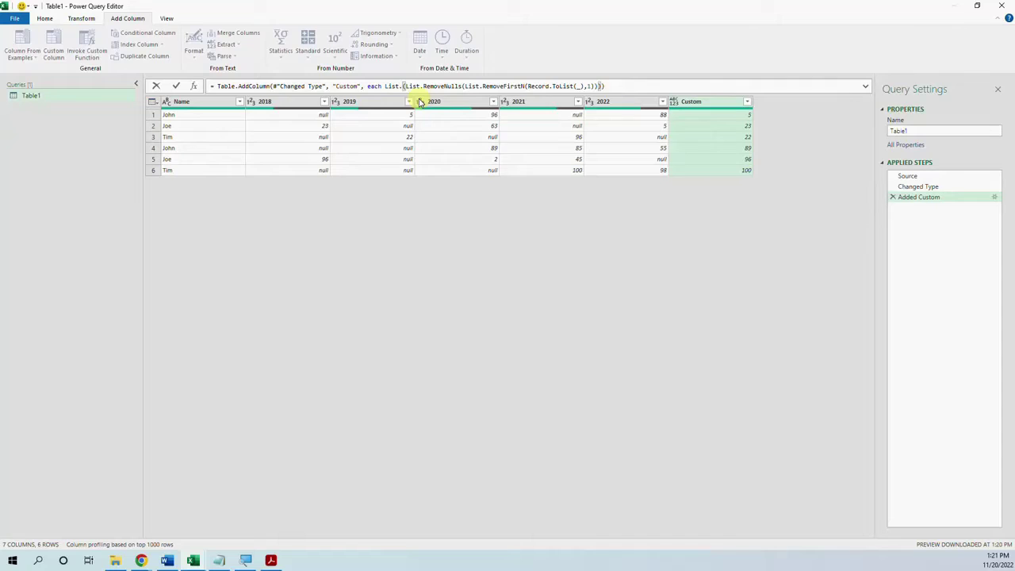
{"action": "type", "text": "lAST"}
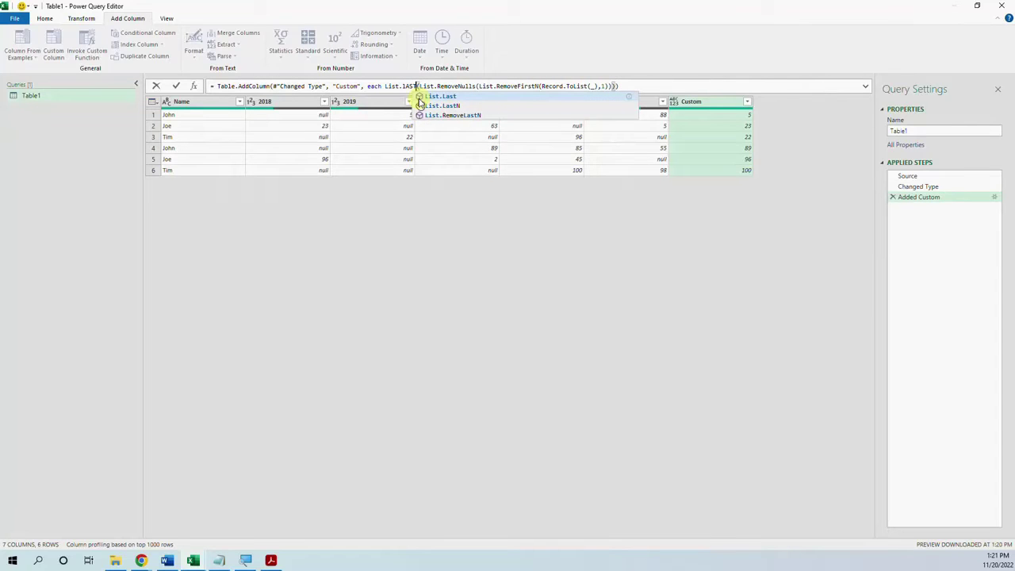
{"action": "key", "text": "Tab"}
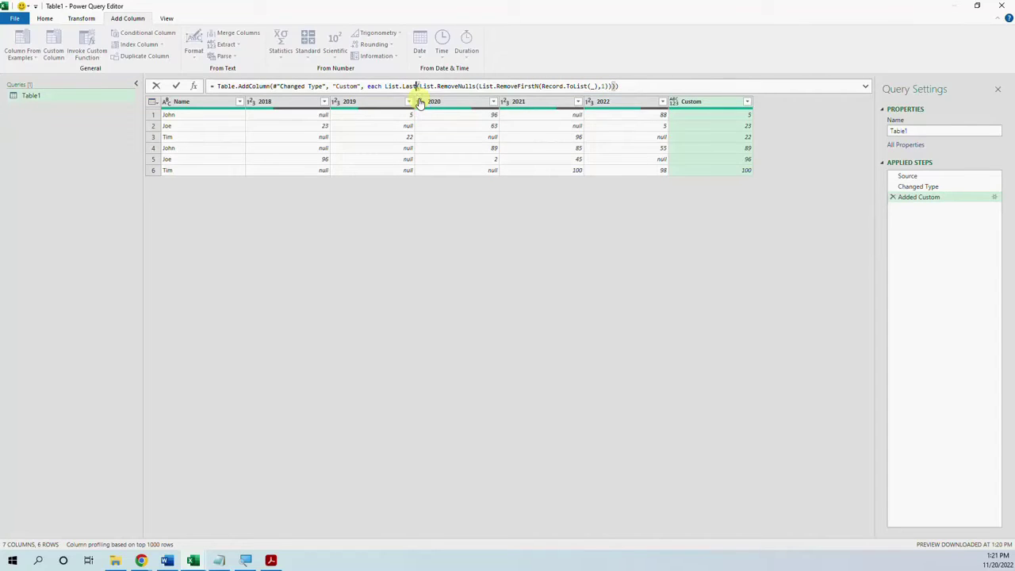
{"action": "left_click", "coordinate": [176, 86]}
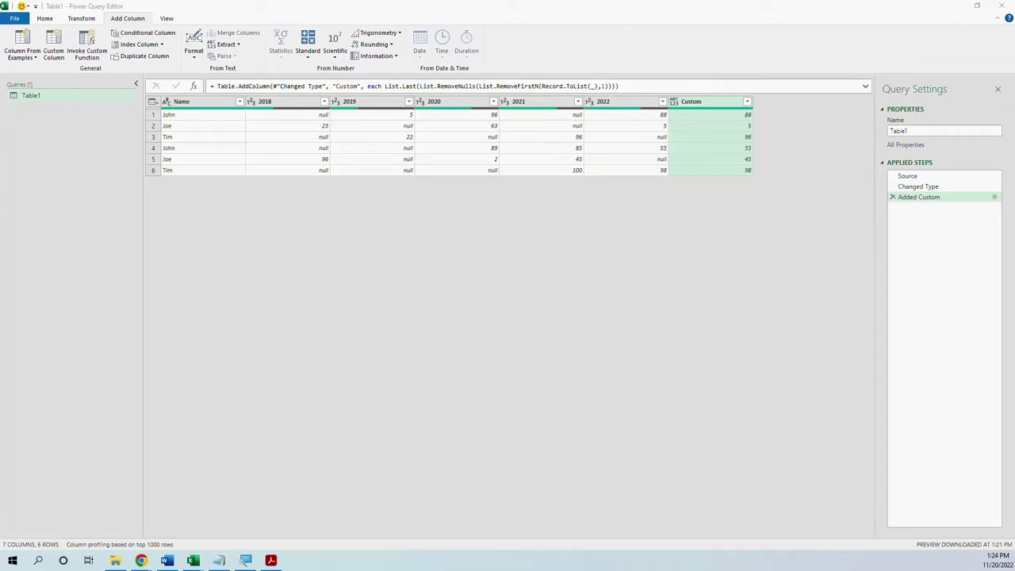
Step: Reuse the copied formula in a new custom column with List.First, removing the Record.ToList(_) part
{"action": "left_click_drag", "start_coordinate": [367, 85], "coordinate": [617, 86]}
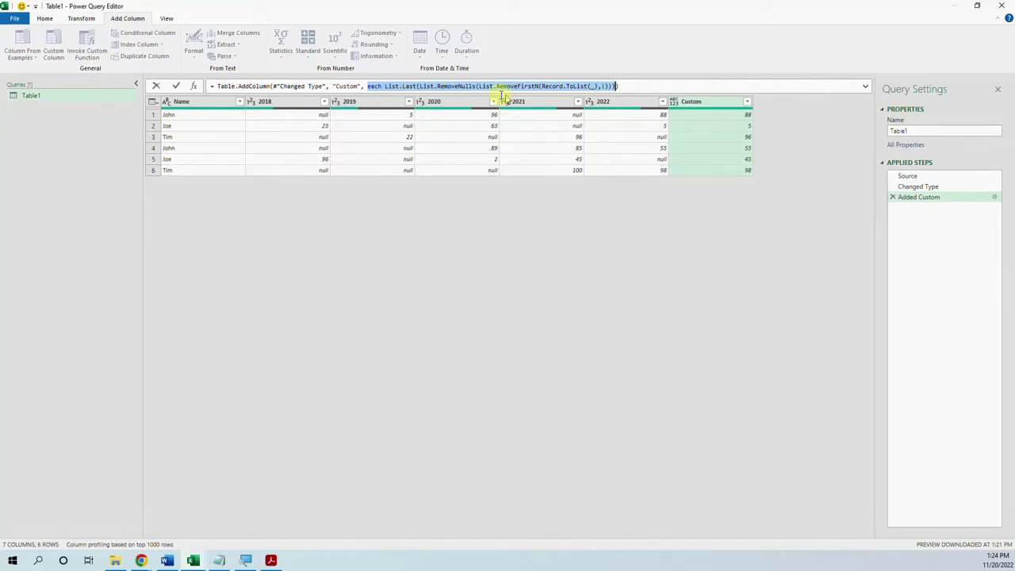
{"action": "left_click", "coordinate": [679, 87]}
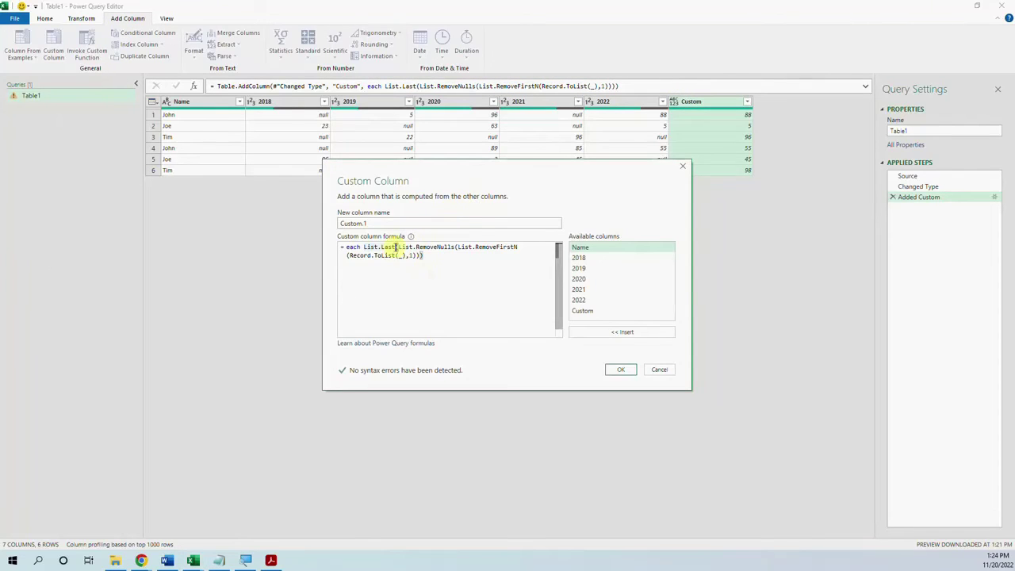
{"action": "key", "text": "BackSpace"}
{"action": "key", "text": "BackSpace"}
{"action": "key", "text": "BackSpace"}
{"action": "key", "text": "BackSpace"}
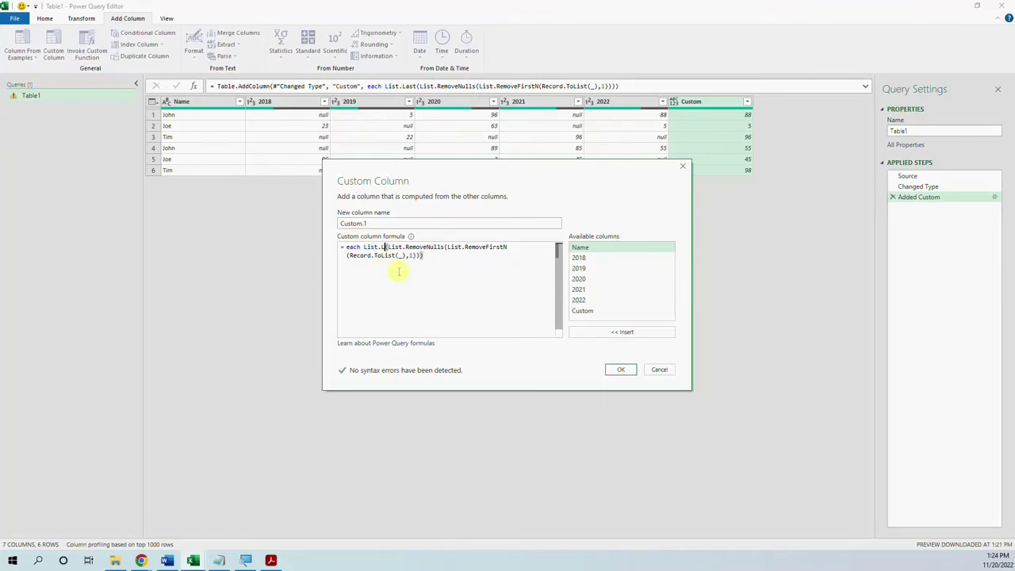
{"action": "type", "text": "Fi"}
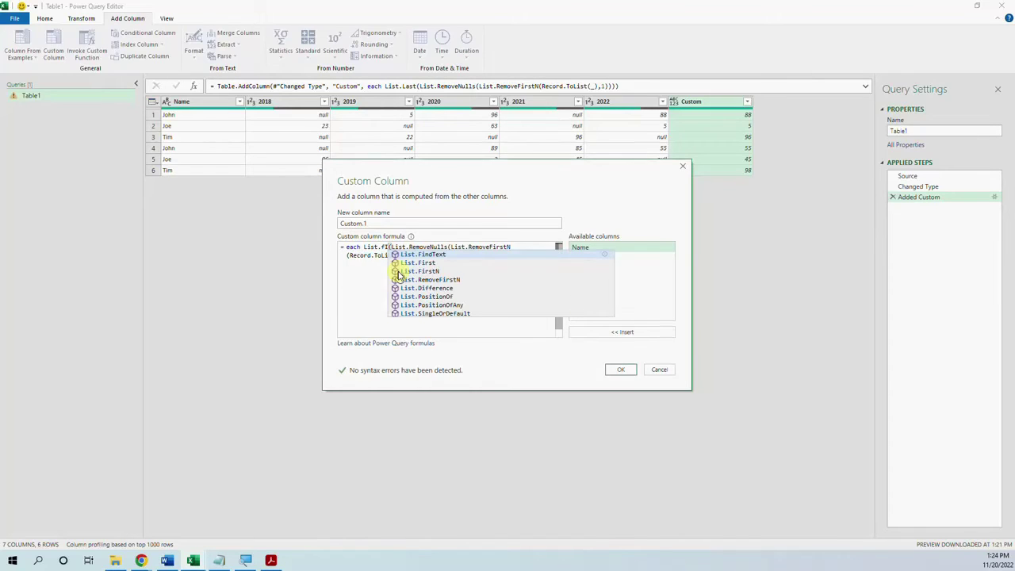
{"action": "type", "text": "rst"}
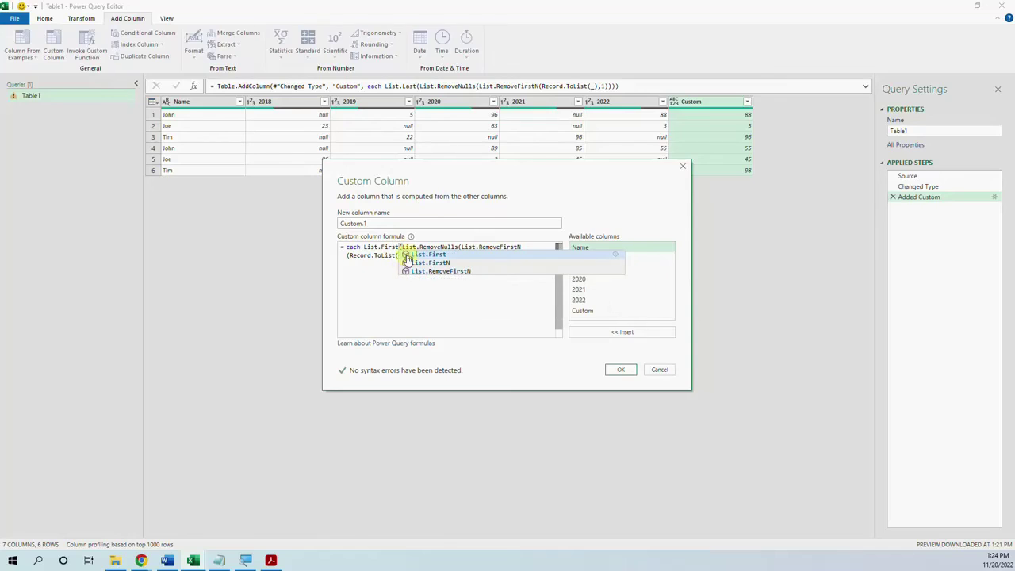
{"action": "left_click", "coordinate": [445, 262]}
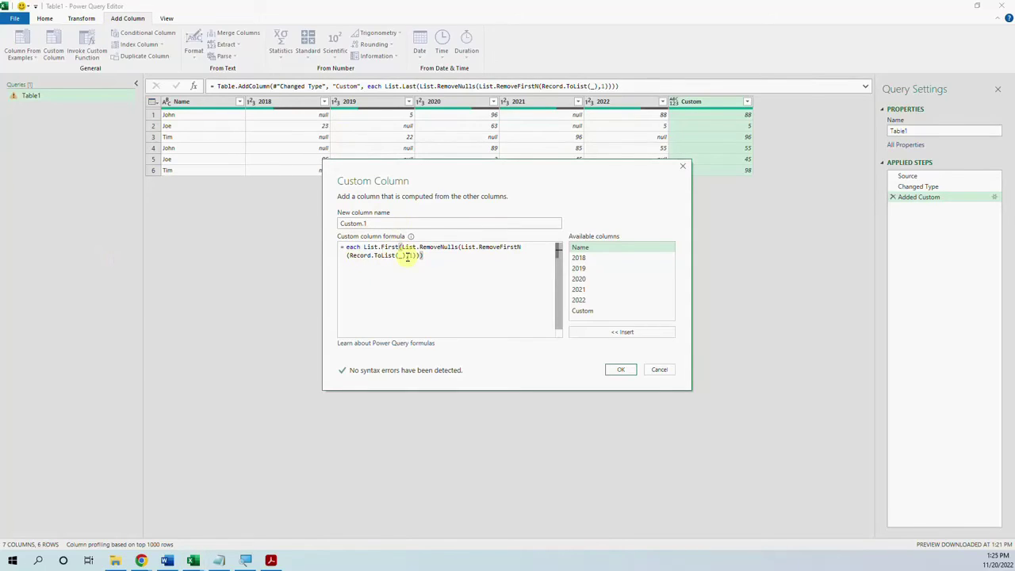
{"action": "left_click_drag", "start_coordinate": [405, 255], "coordinate": [349, 255]}
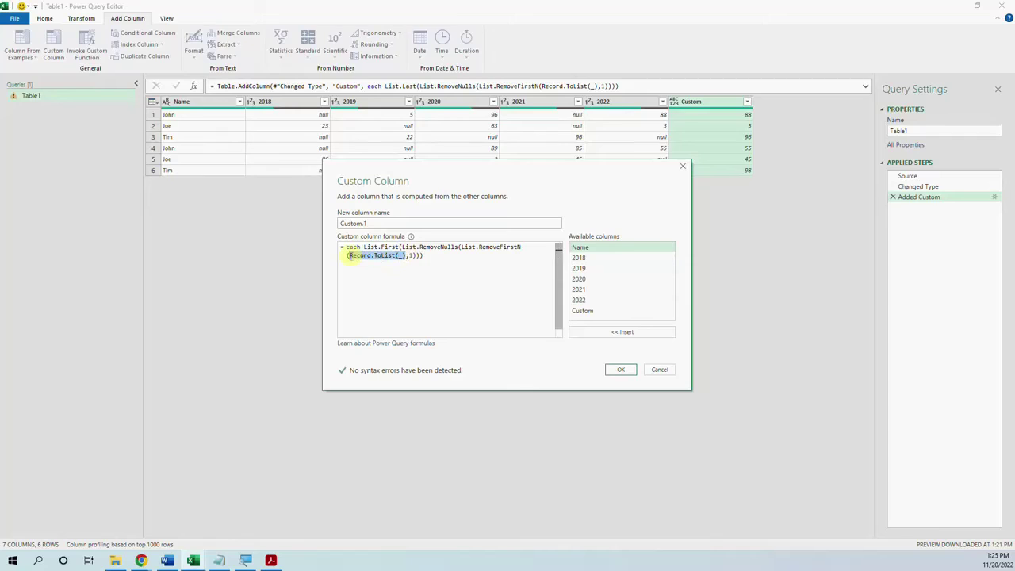
{"action": "key", "text": "BackSpace"}
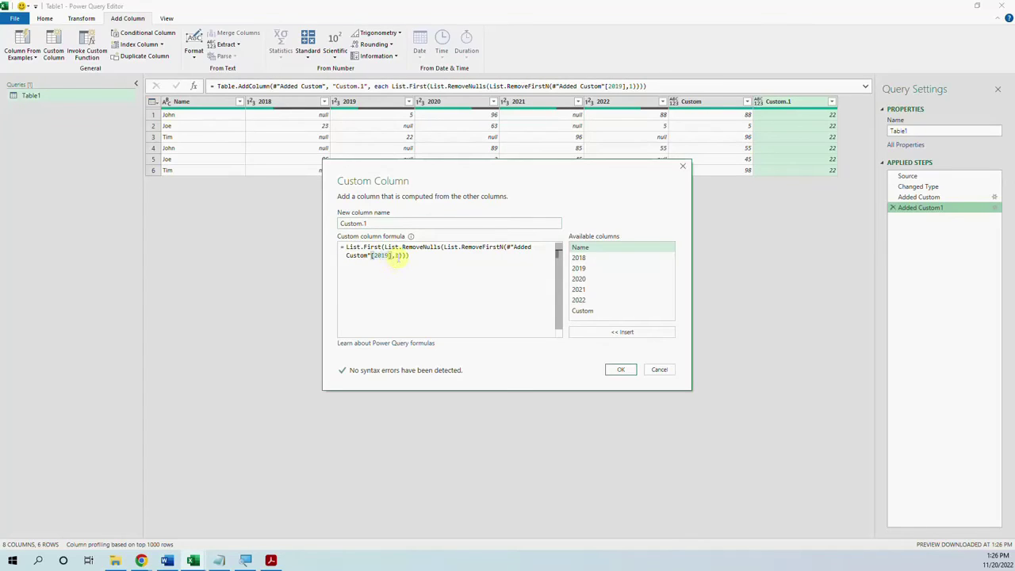
Step: Set the Custom.1 formula's RemoveFirstN skip count to 0, so every row shows 5
{"action": "double_click", "coordinate": [398, 255]}
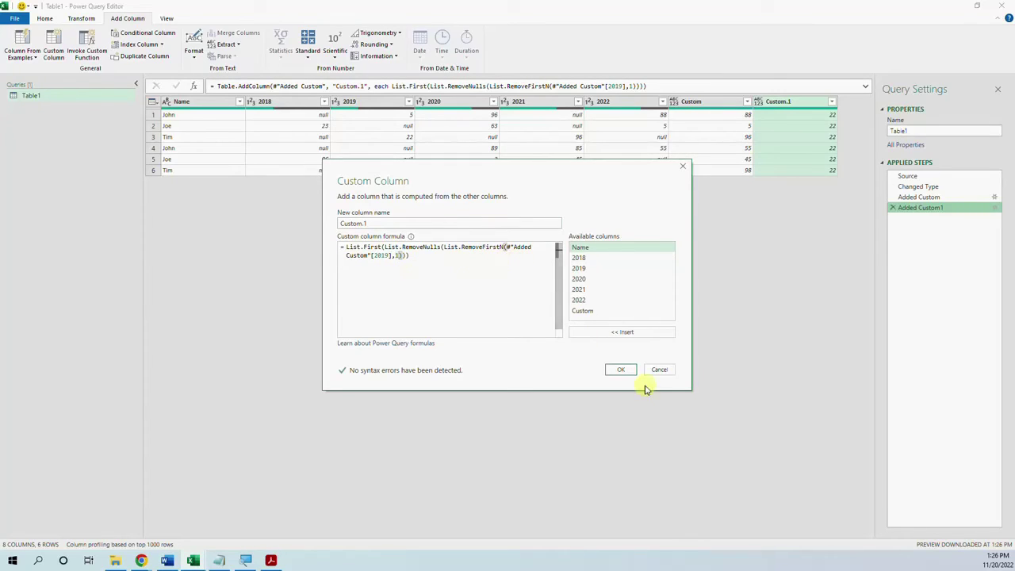
{"action": "left_click", "coordinate": [618, 369]}
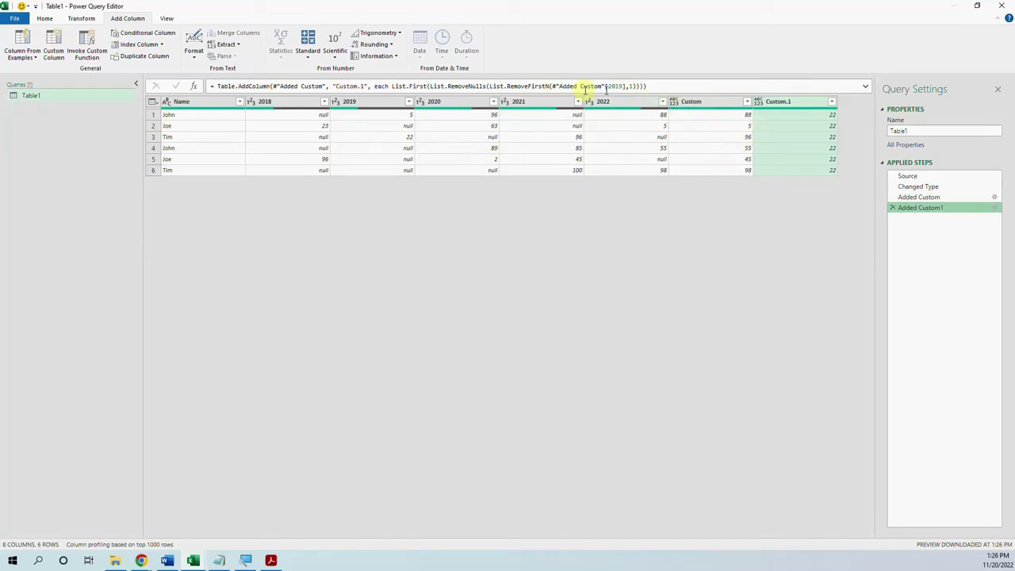
{"action": "left_click", "coordinate": [548, 86]}
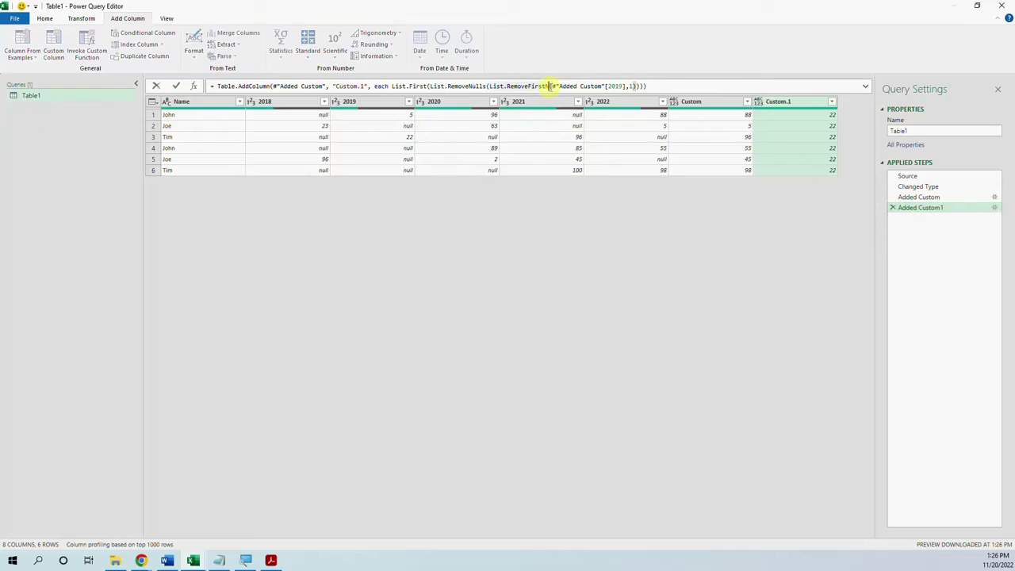
{"action": "type", "text": "t"}
{"action": "key", "text": "Return"}
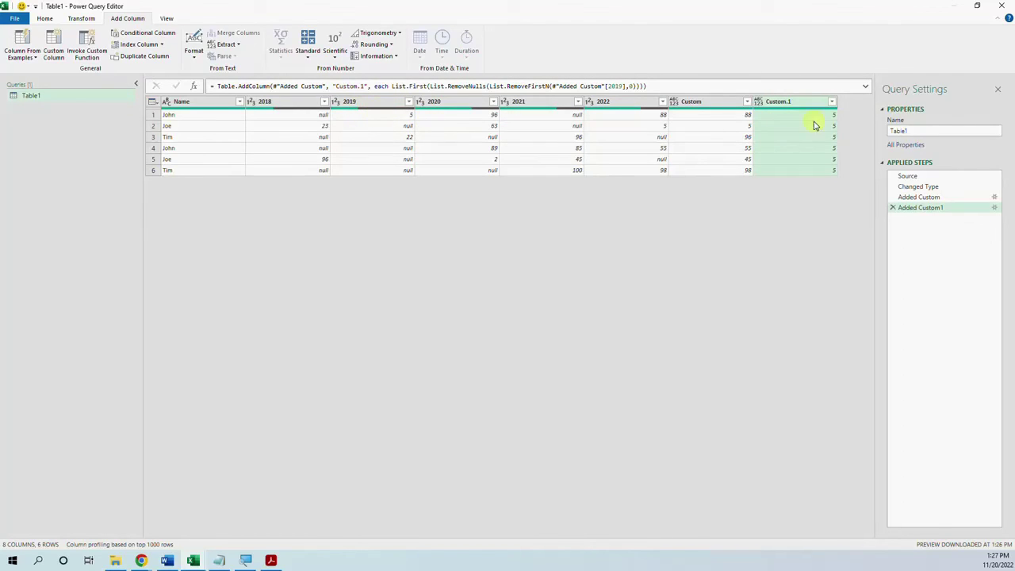
Step: Point the Custom.1 formula at the 2022 column instead of 2019
{"action": "double_click", "coordinate": [616, 85]}
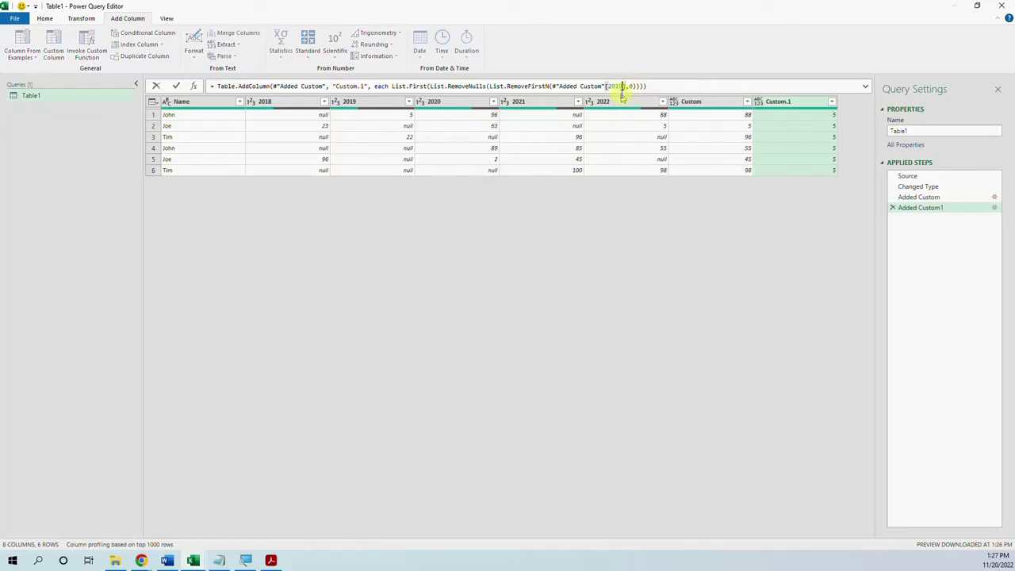
{"action": "type", "text": "2022"}
{"action": "key", "text": "Return"}
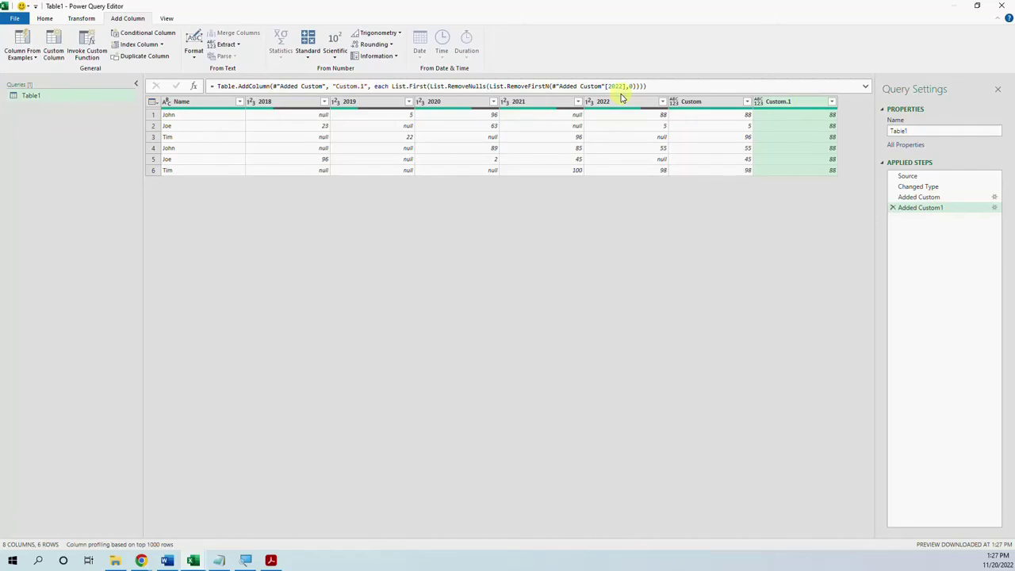
Step: Switch Custom.1 from List.First to List.Last, giving 98 in every row
{"action": "left_click", "coordinate": [425, 85]}
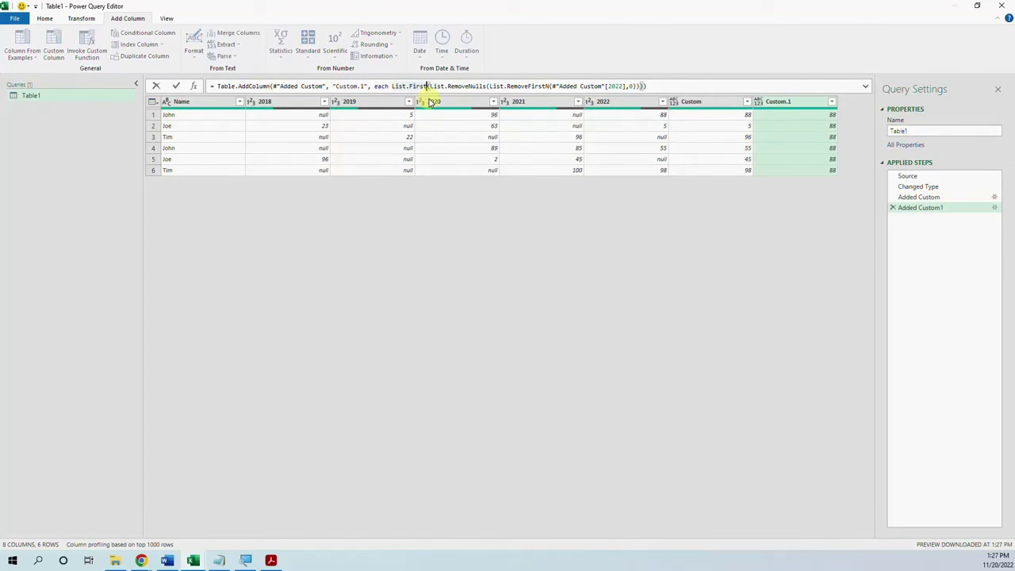
{"action": "key", "text": "BackSpace"}
{"action": "key", "text": "BackSpace"}
{"action": "key", "text": "BackSpace"}
{"action": "key", "text": "BackSpace"}
{"action": "key", "text": "BackSpace"}
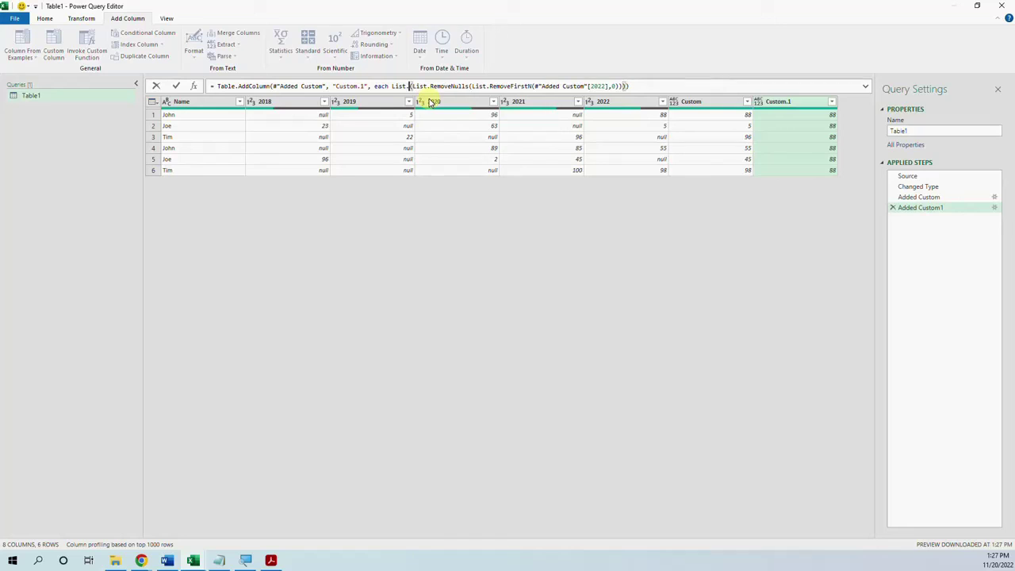
{"action": "type", "text": "Last"}
{"action": "key", "text": "Escape"}
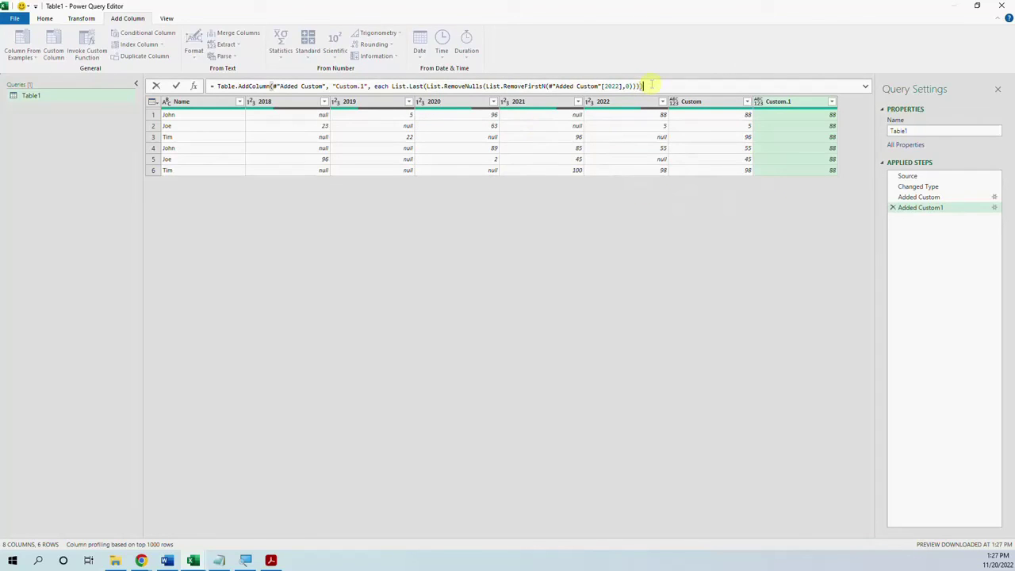
{"action": "key", "text": "Return"}
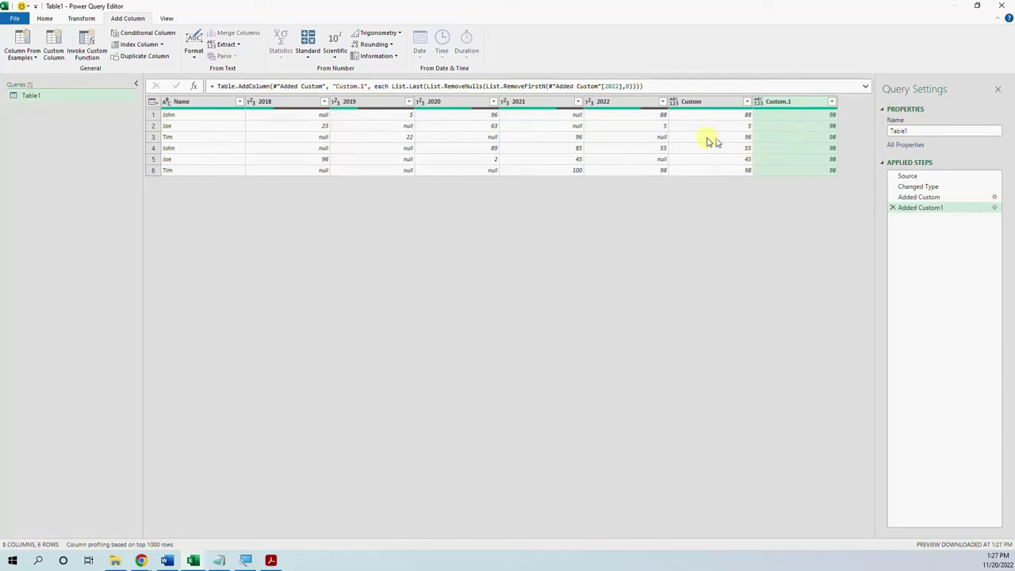